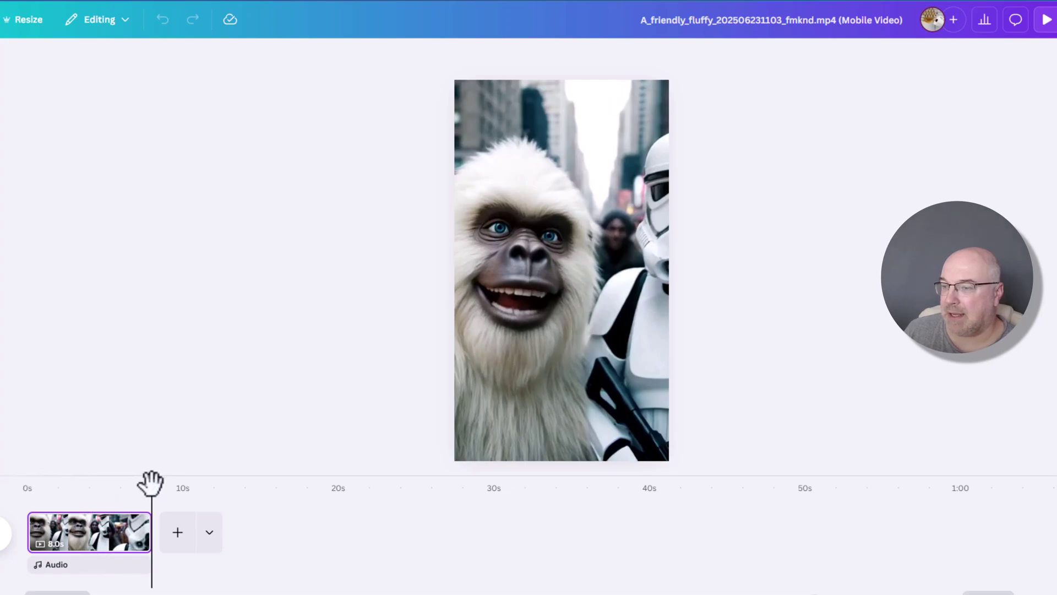
Step: Play the reframed vertical yeti and stormtrooper clip in Luma Dream Machine
left_click(2, 545)
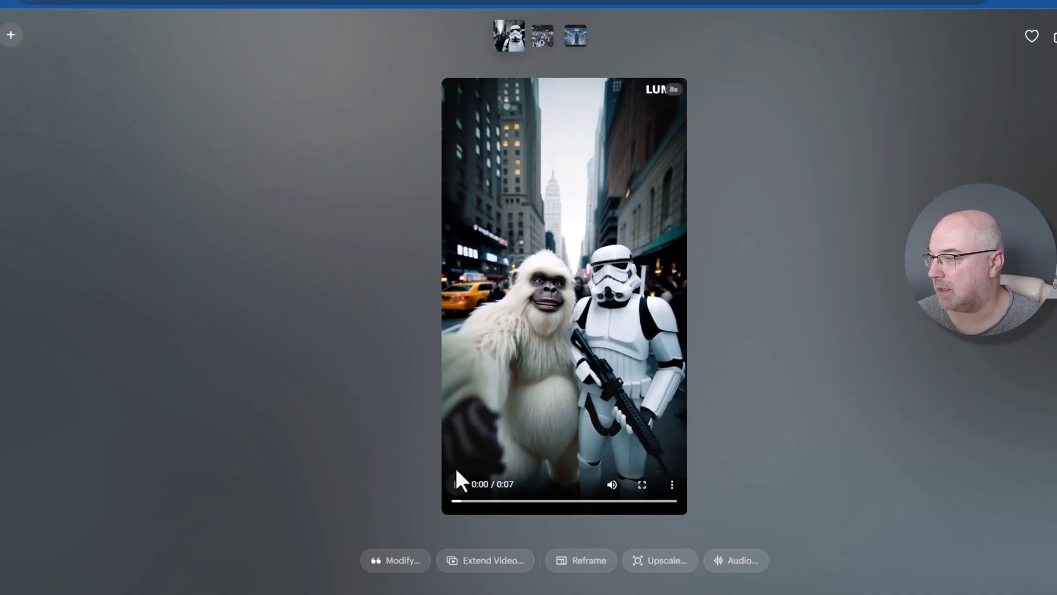
left_click(462, 483)
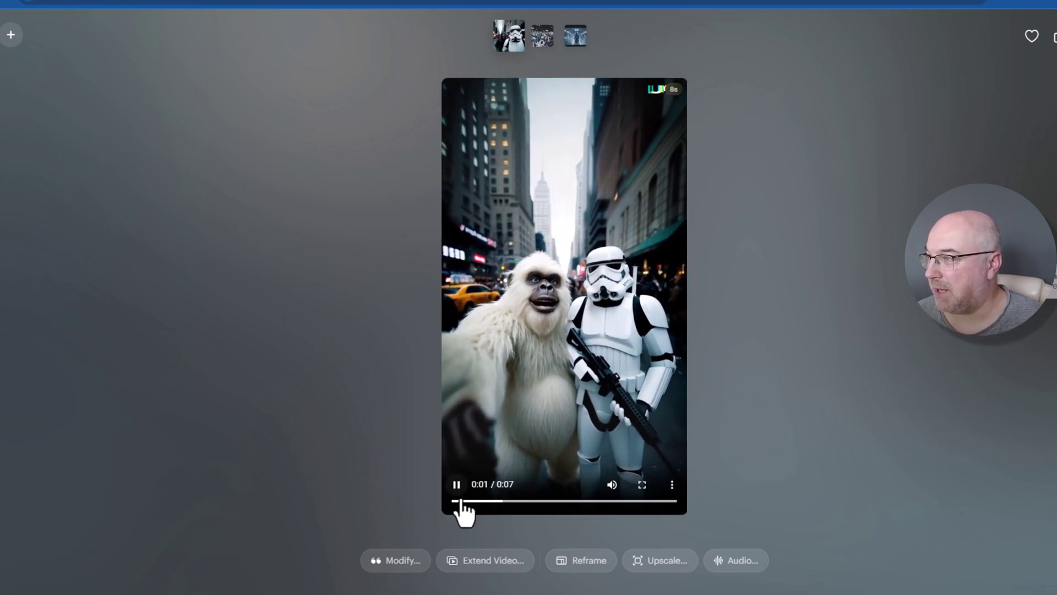
Step: Pause the yeti and stormtrooper clip at about 0:02 to inspect the frame
left_click(456, 486)
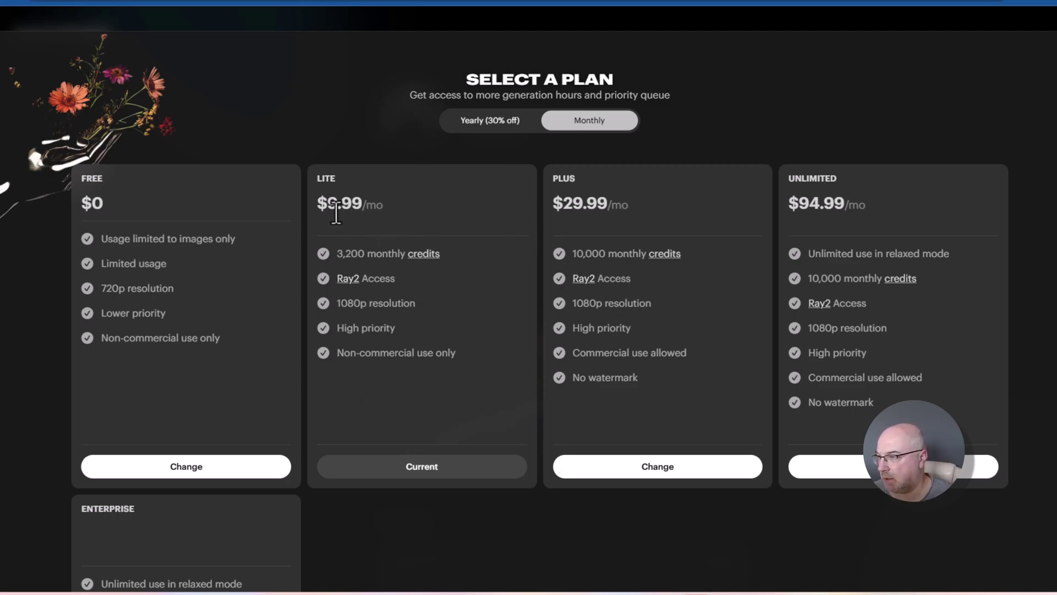
left_click_drag(322, 206, 363, 205)
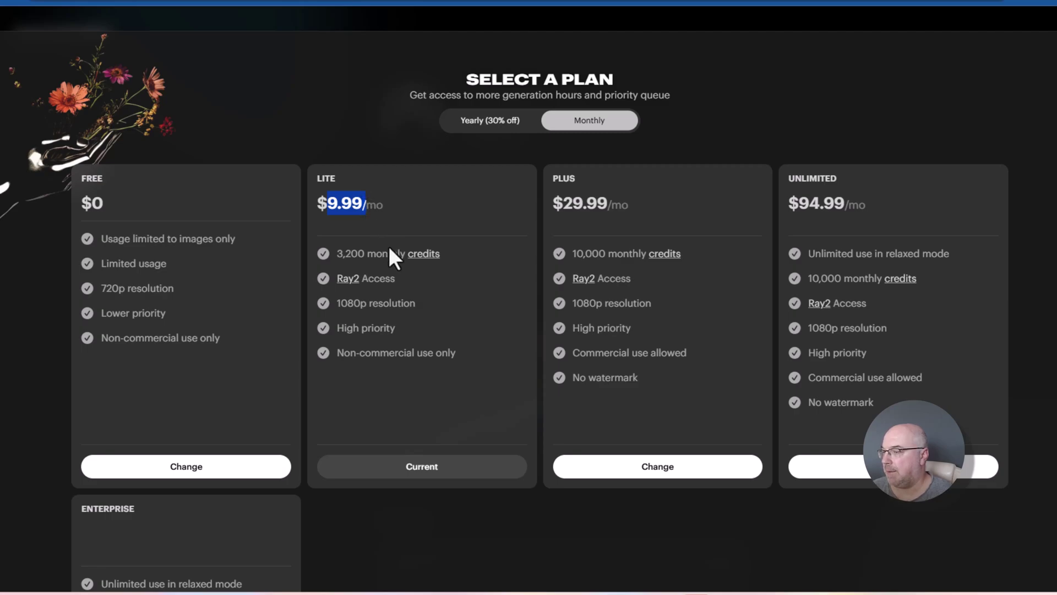
scroll(407, 278, "down", 3)
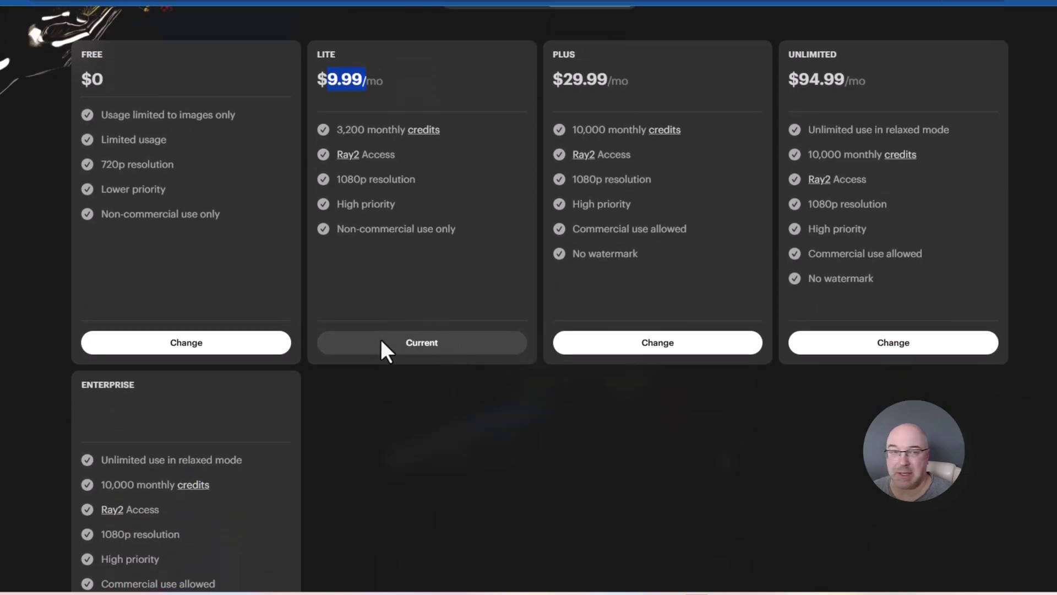
scroll(408, 375, "up", 3)
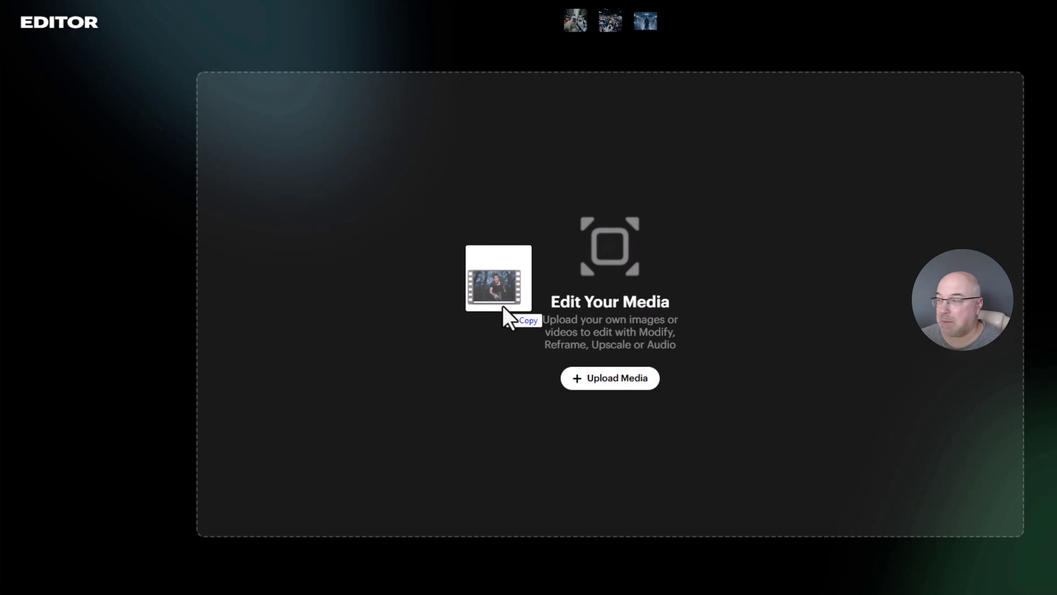
Step: Drop the forest chase video file onto the Editor's Upload Media zone
left_click_drag(599, 286, 599, 286)
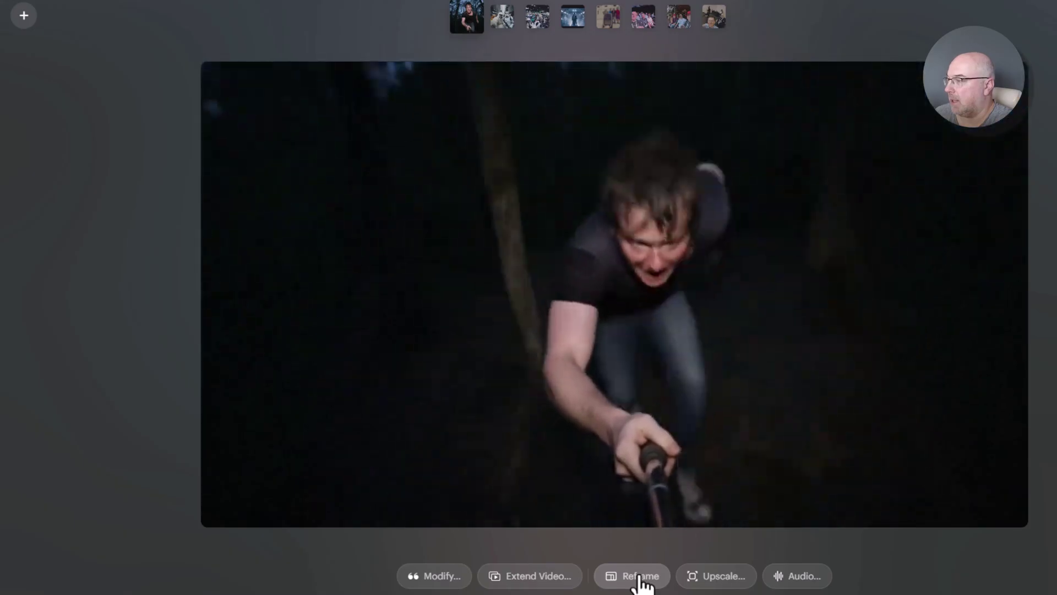
Step: Reframe the forest chase clip at 9:16, make it slightly taller, and generate start-frame previews
left_click(635, 575)
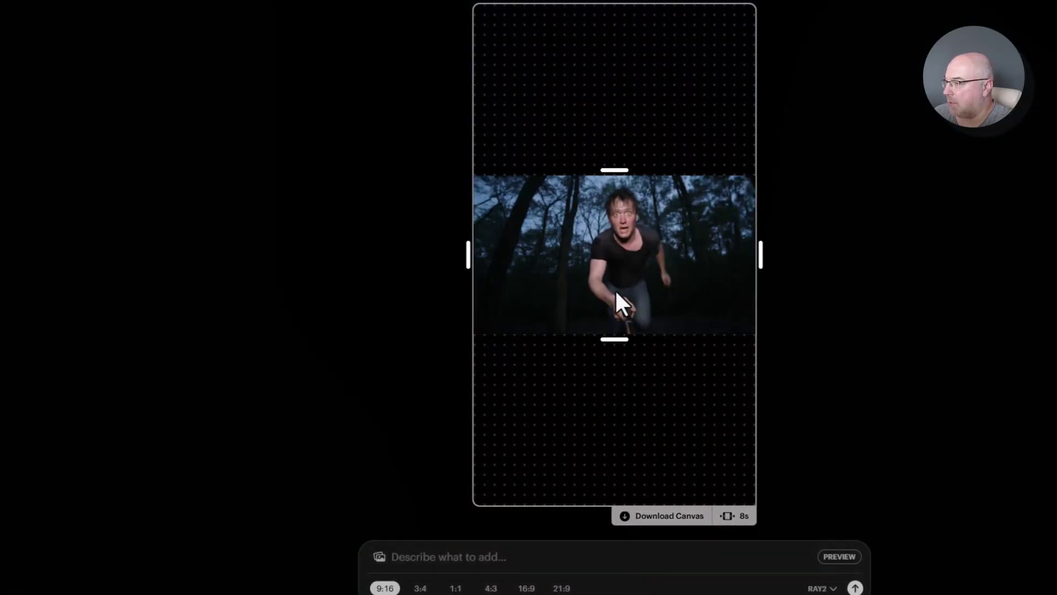
mouse_move(610, 337)
left_mouse_down()
mouse_move(609, 356)
mouse_move(610, 339)
left_mouse_up()
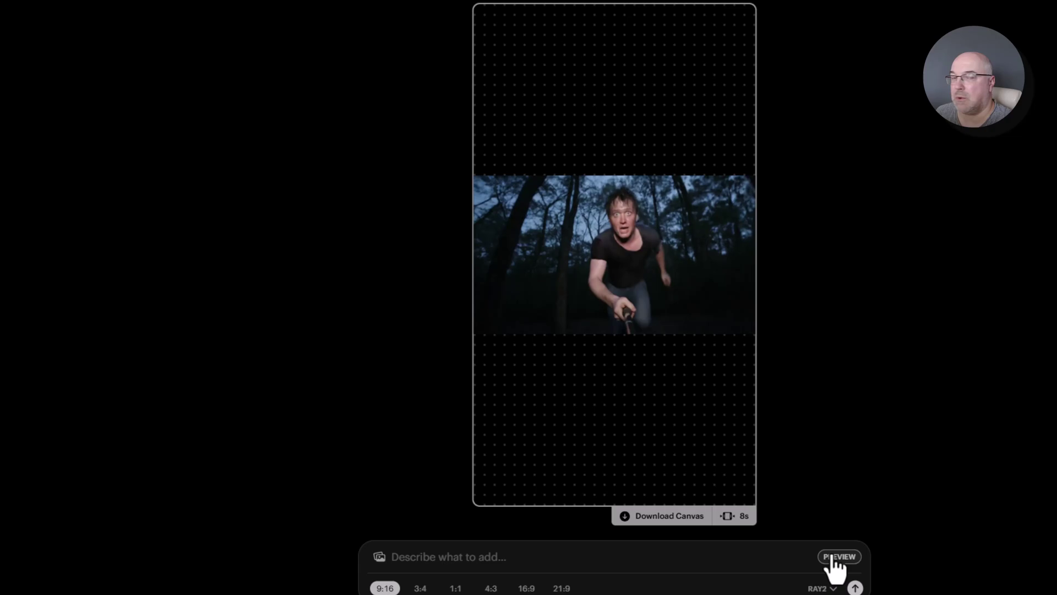
left_click(838, 557)
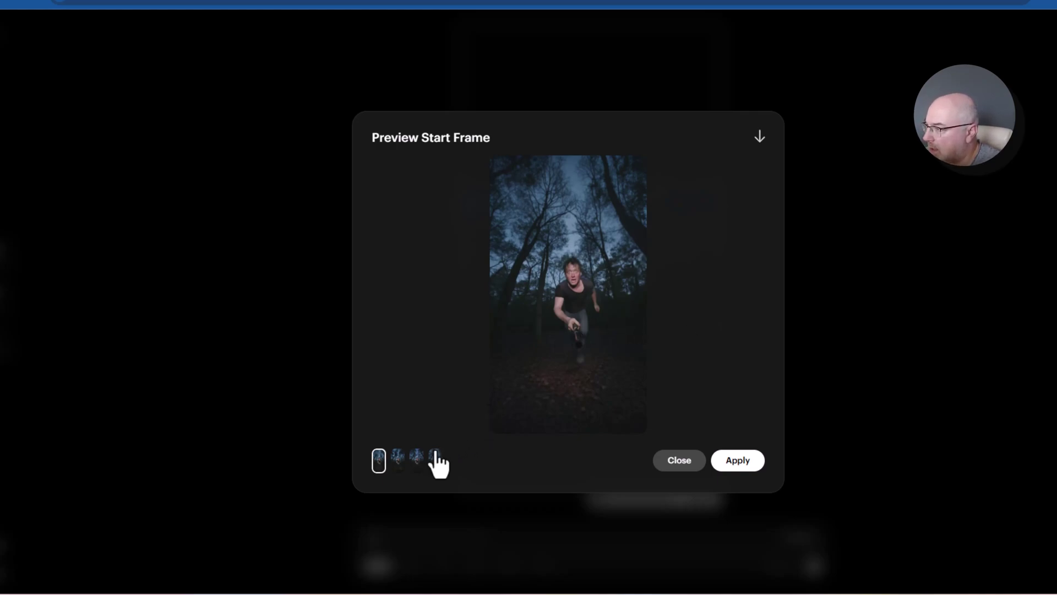
Step: Compare the four start-frame previews, then apply the first one to the canvas
left_click(399, 458)
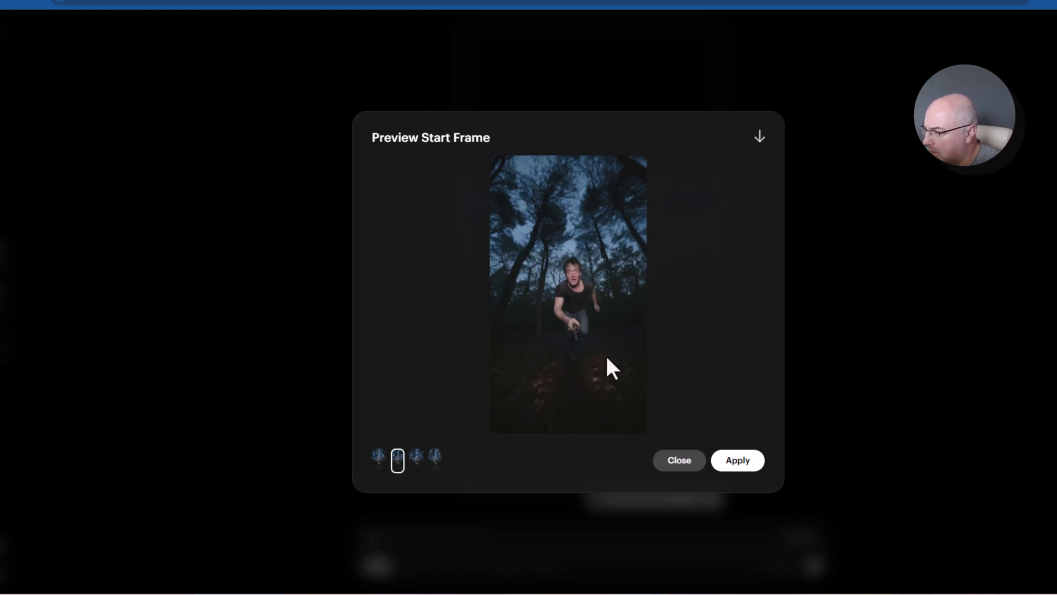
left_click(417, 459)
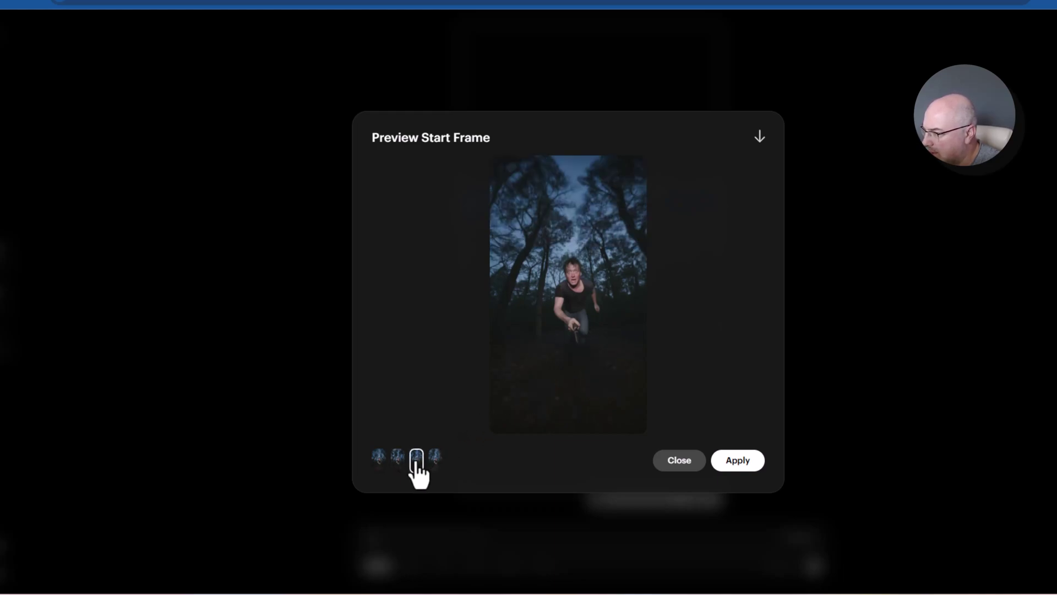
left_click(437, 459)
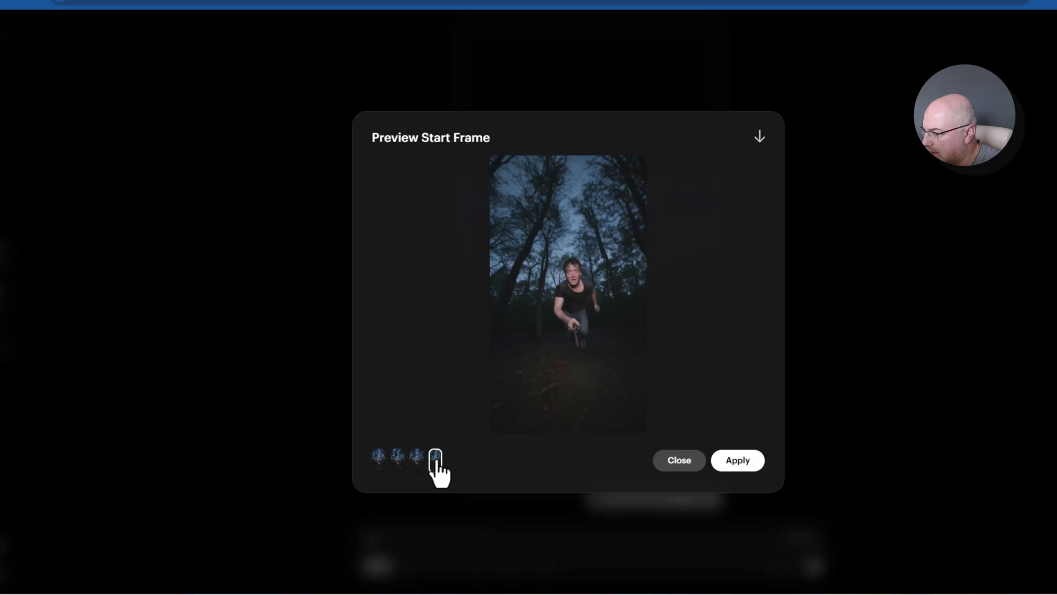
left_click(379, 458)
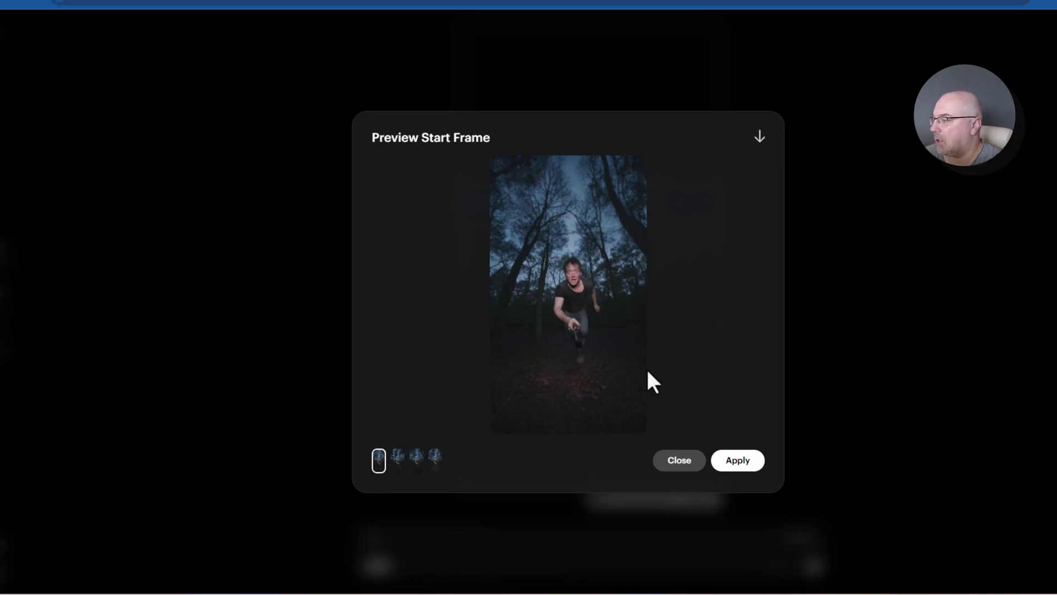
left_click(738, 461)
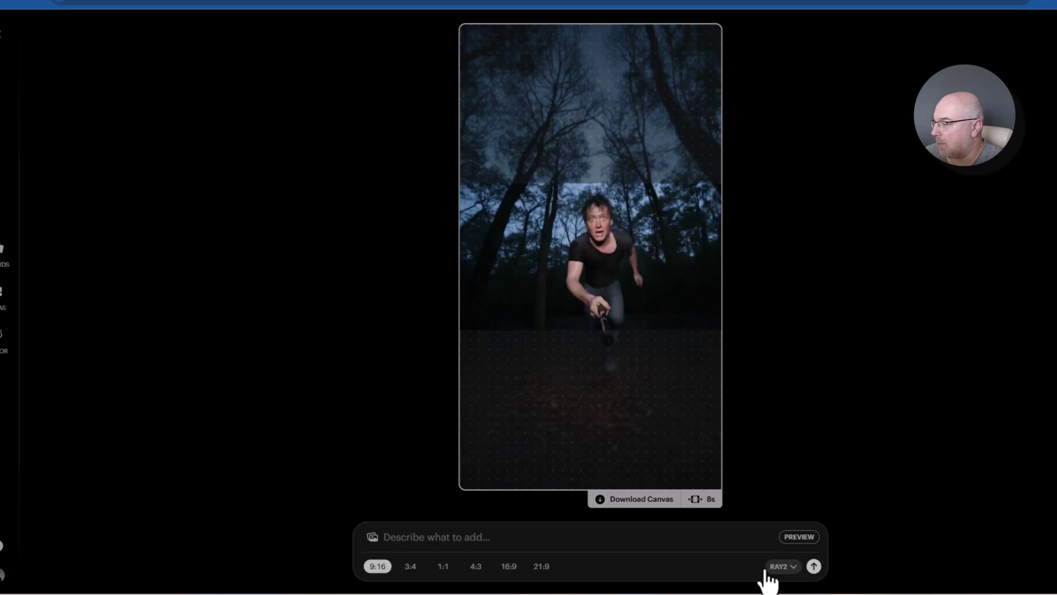
Step: Submit the 9:16 reframe to generate the 8-second vertical forest chase video
left_click(814, 567)
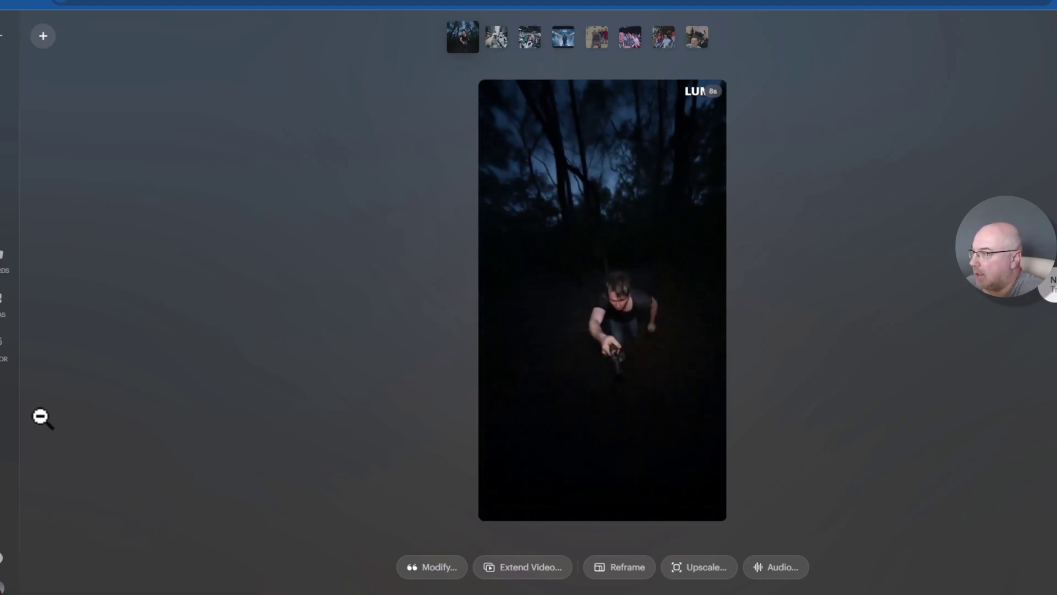
Step: Open the Darth Vader corridor clip from recent videos in the Editor
left_click(2, 348)
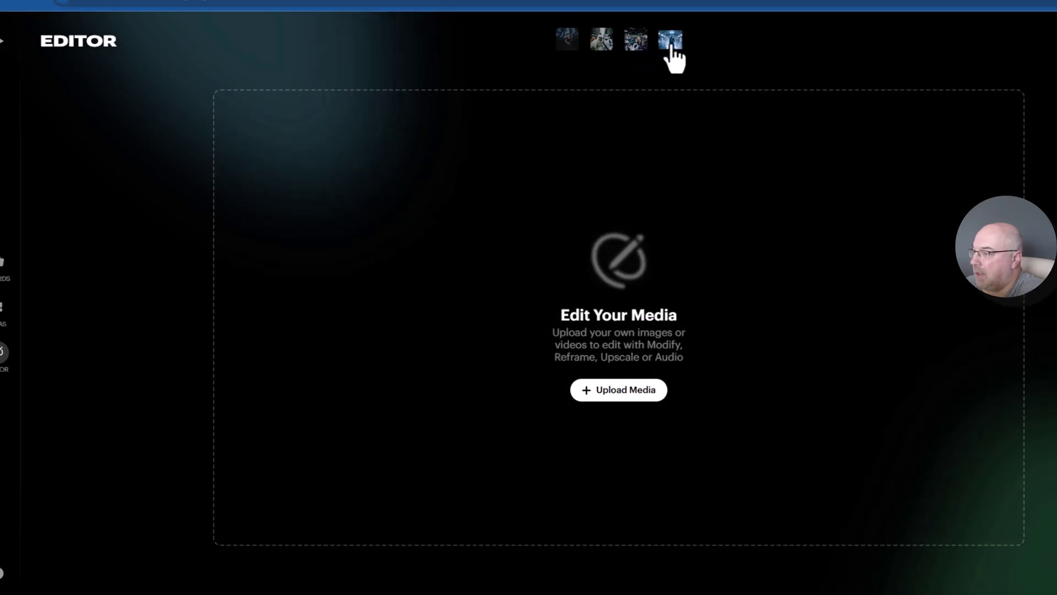
left_click(671, 40)
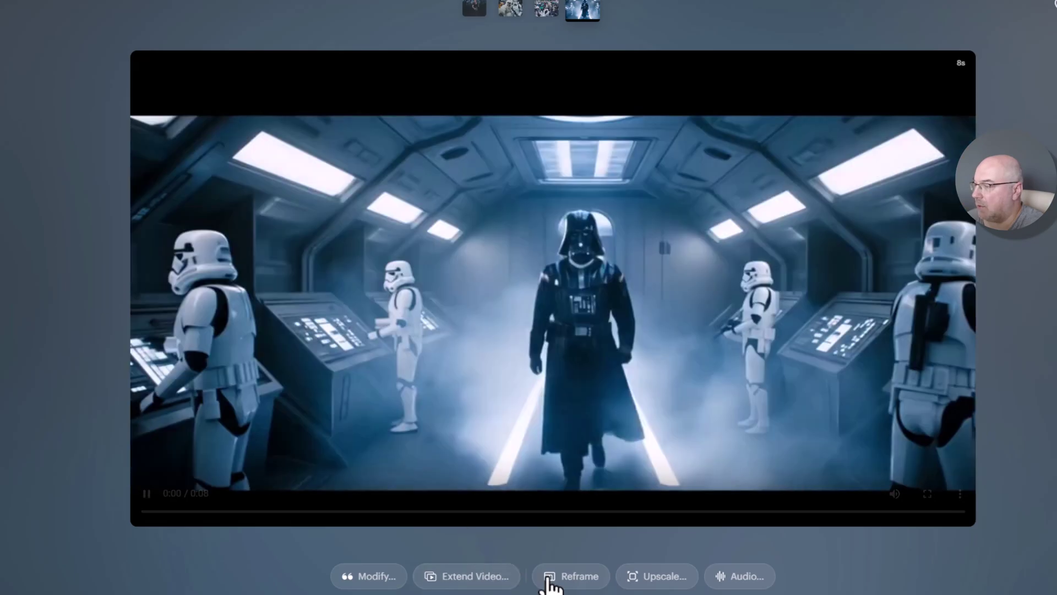
Step: Put the Darth Vader clip on a 9:16 canvas, dismiss the start-frame preview, and stretch it taller
left_click(570, 576)
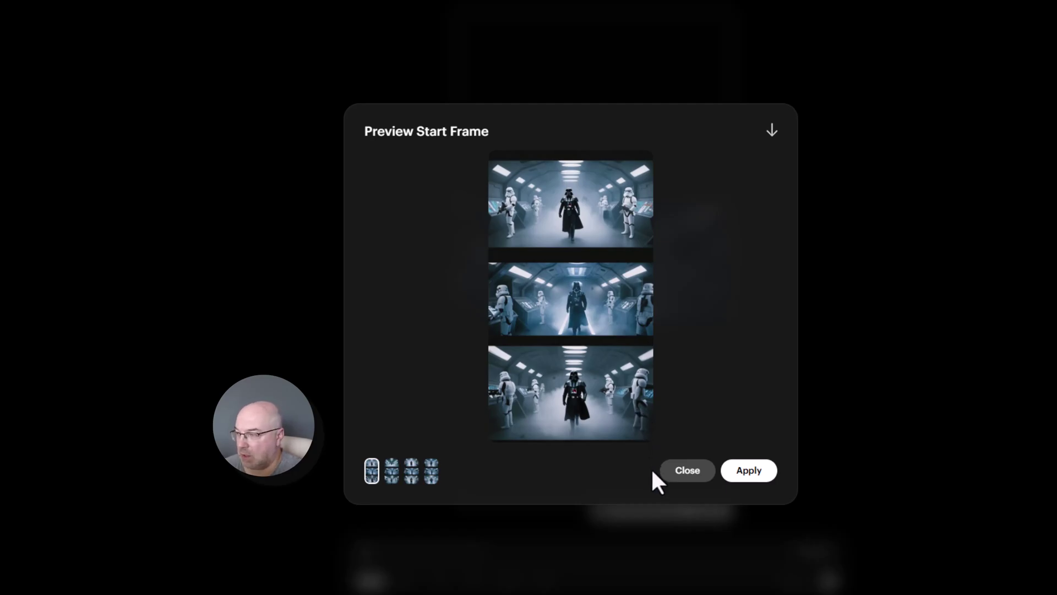
left_click(686, 470)
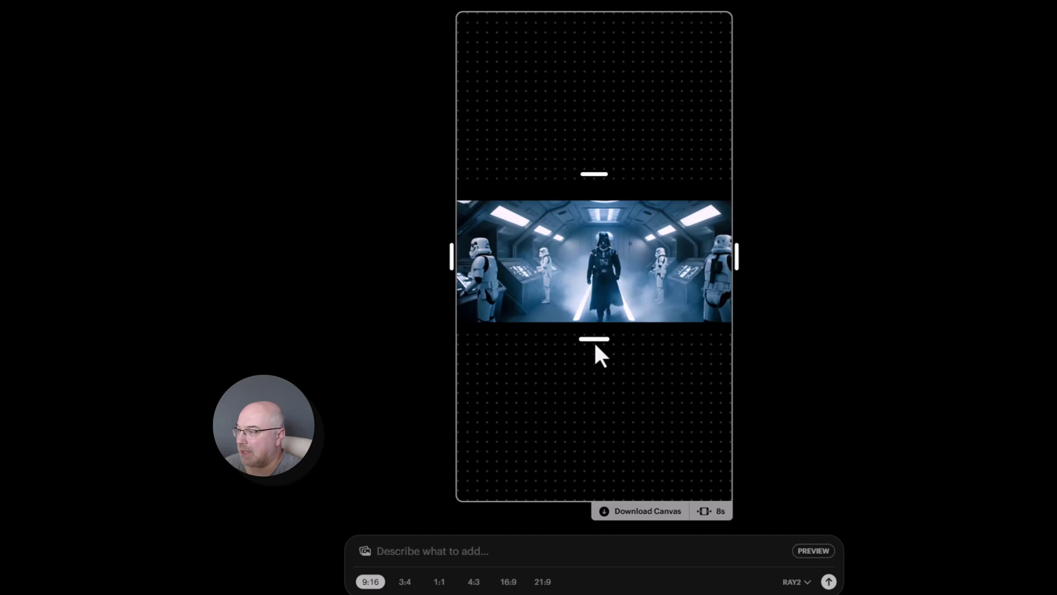
mouse_move(594, 339)
left_mouse_down()
mouse_move(601, 431)
mouse_move(597, 339)
left_mouse_up()
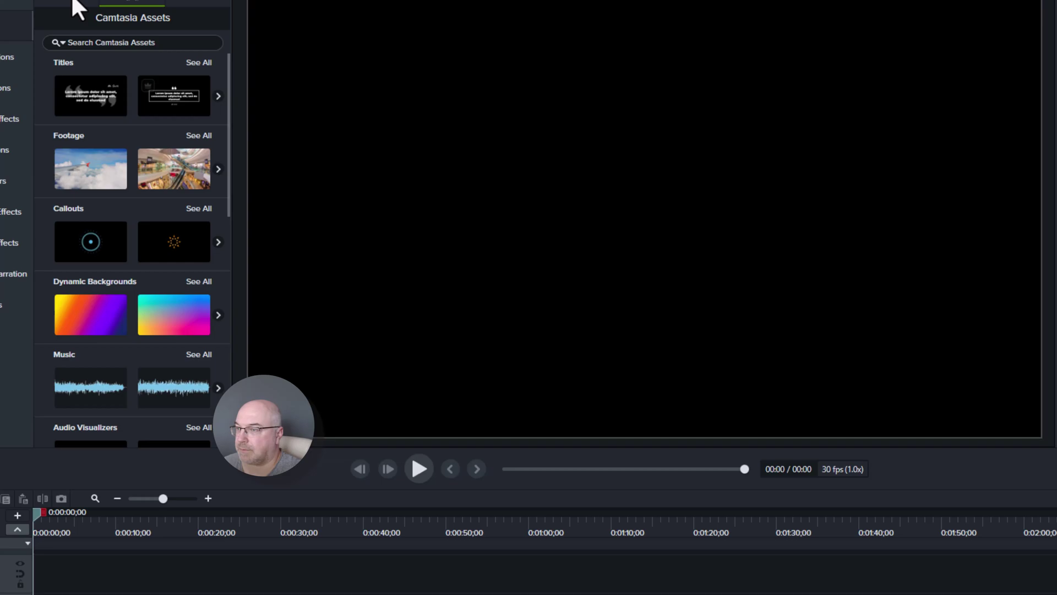
Step: Import DarthVader.mp4 through the Media Bin and place it on Track 1
left_click(76, 6)
left_click(135, 263)
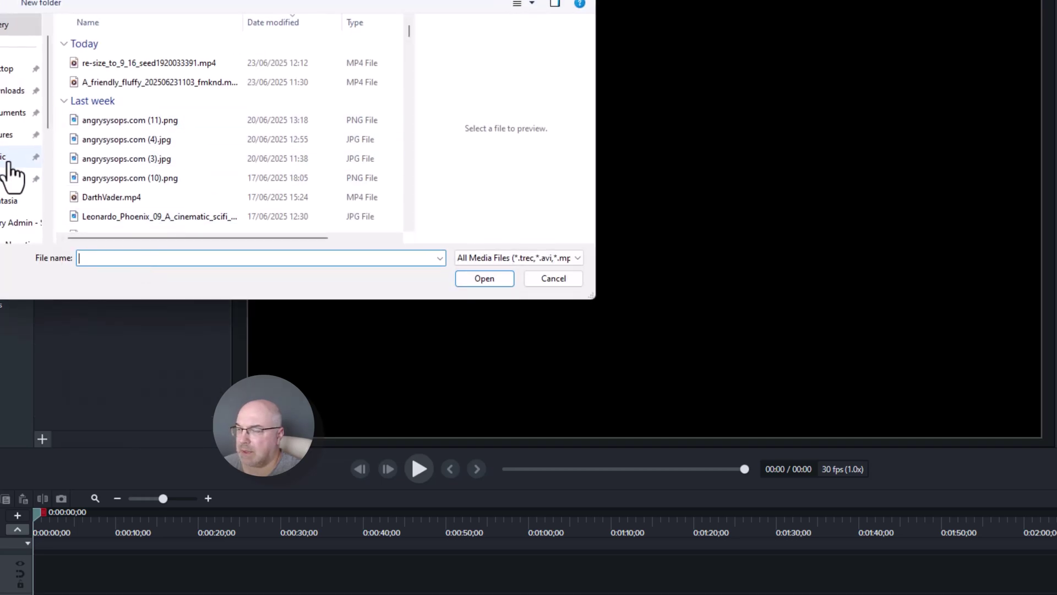
left_click(93, 197)
left_click(485, 277)
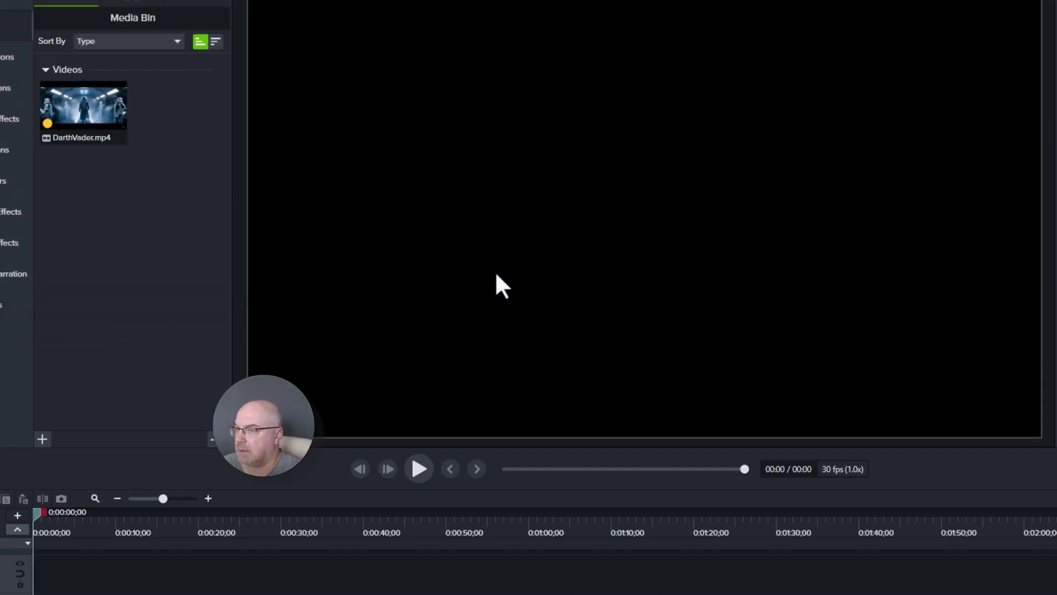
left_click_drag(83, 108, 50, 577)
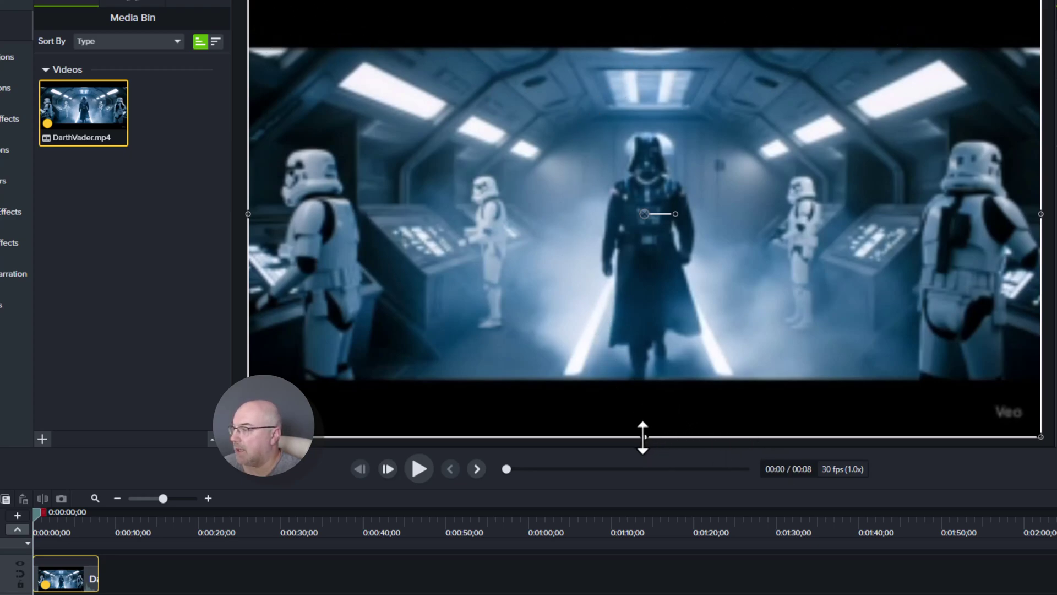
Step: Scale the Darth Vader clip to about 128% and reposition it to hide the black bars
left_click_drag(647, 440, 661, 459)
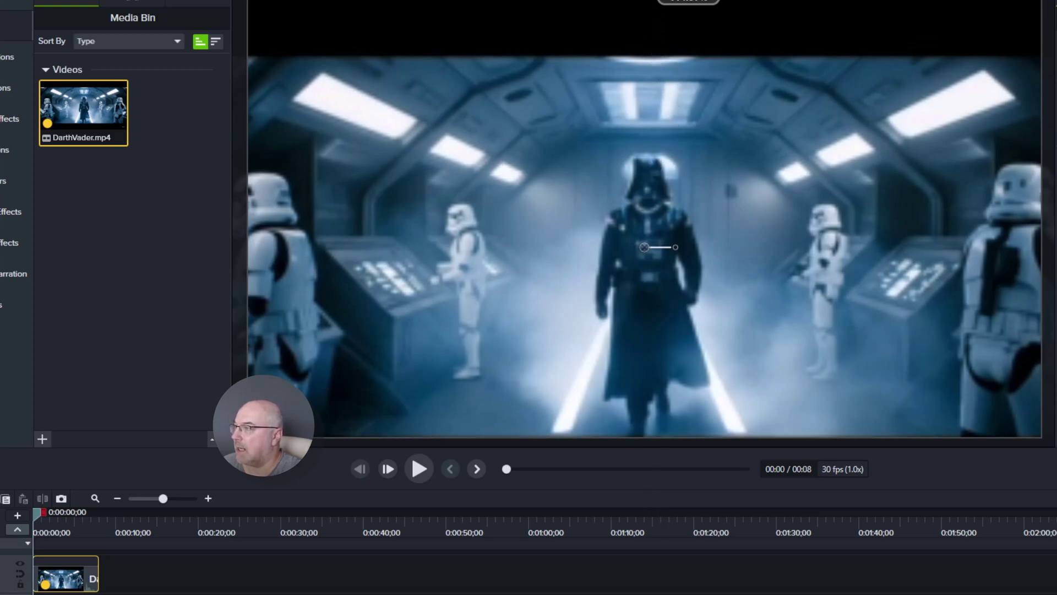
mouse_move(644, 33)
left_mouse_down()
mouse_move(644, 5)
mouse_move(649, 38)
left_mouse_up()
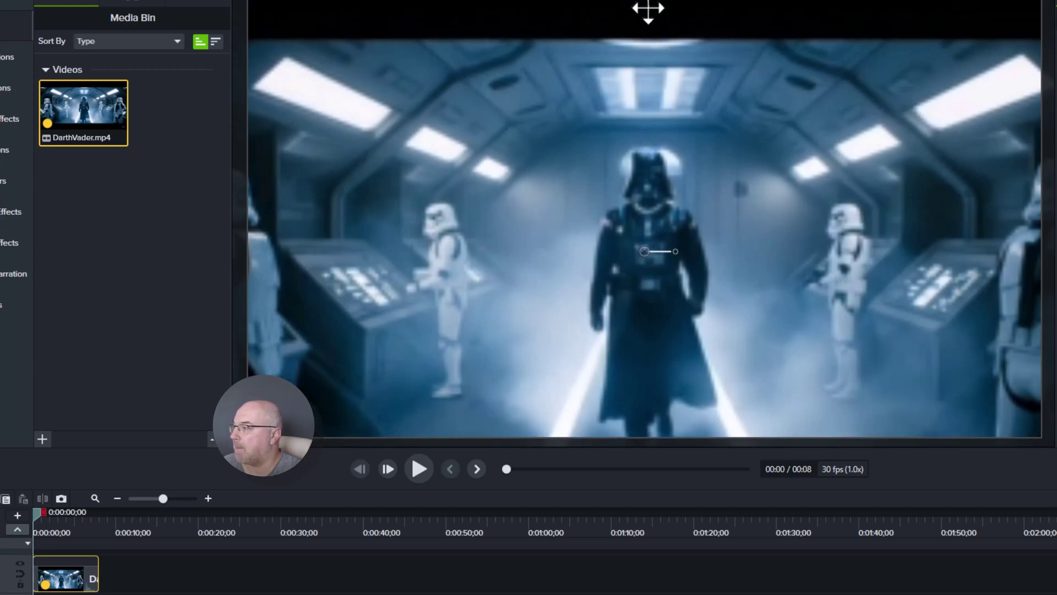
left_click_drag(650, 78, 649, 42)
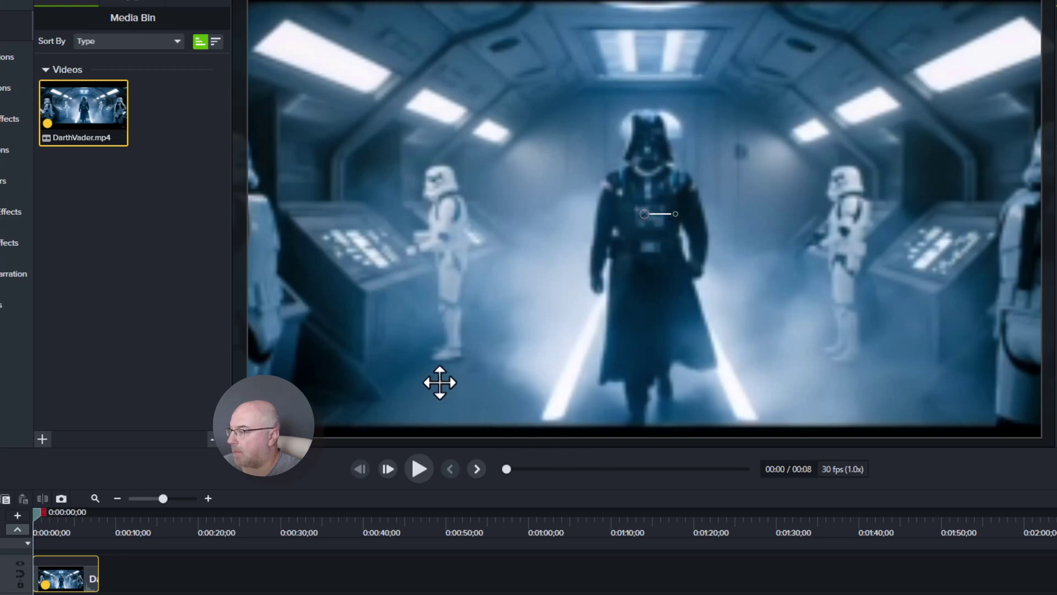
scroll(440, 381, "up", 2)
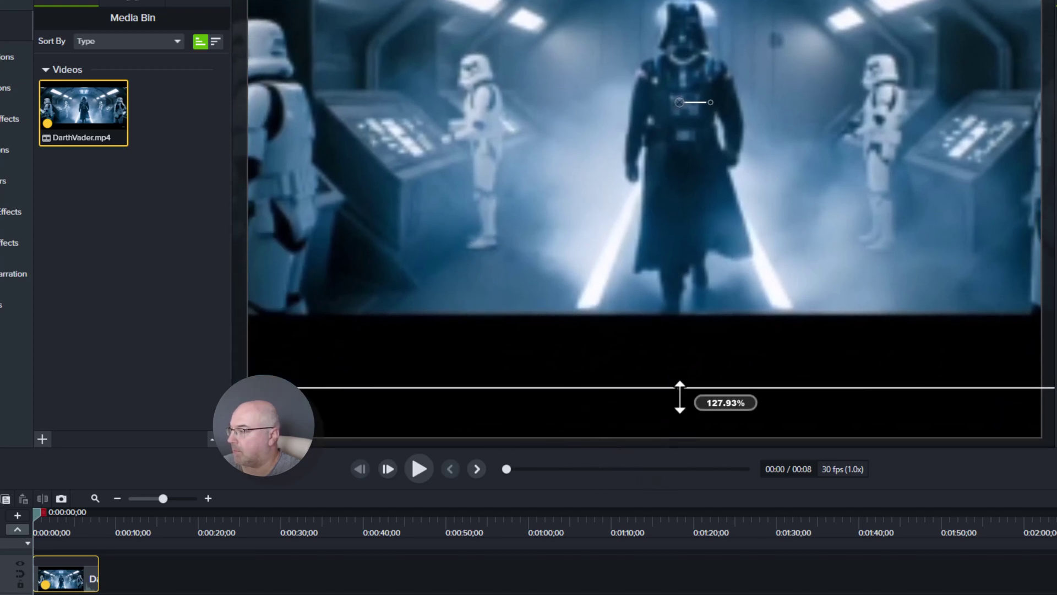
left_click_drag(678, 388, 683, 463)
mouse_move(692, 323)
left_mouse_down()
mouse_move(694, 366)
mouse_move(671, 388)
left_mouse_up()
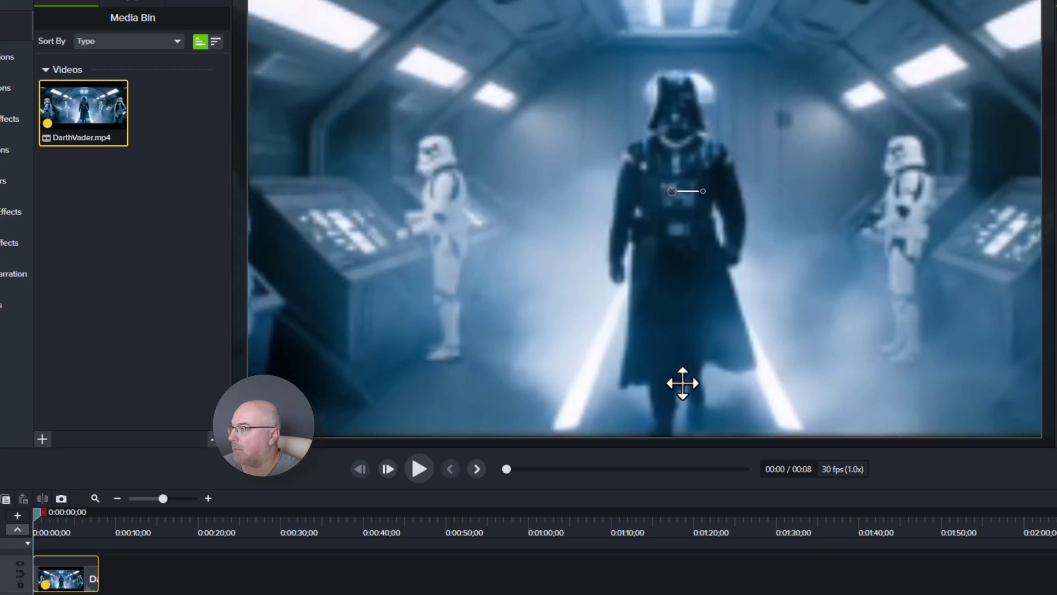